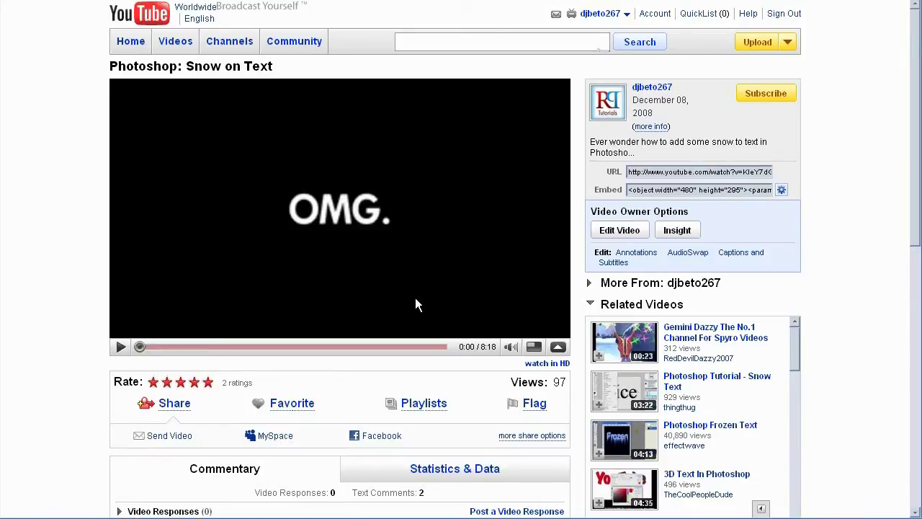
Step: Skim back and forth through the reference video, then bring up the fly project's Project Properties
{"action": "scroll", "coordinate": [414, 297], "scroll_direction": "down", "scroll_amount": 5}
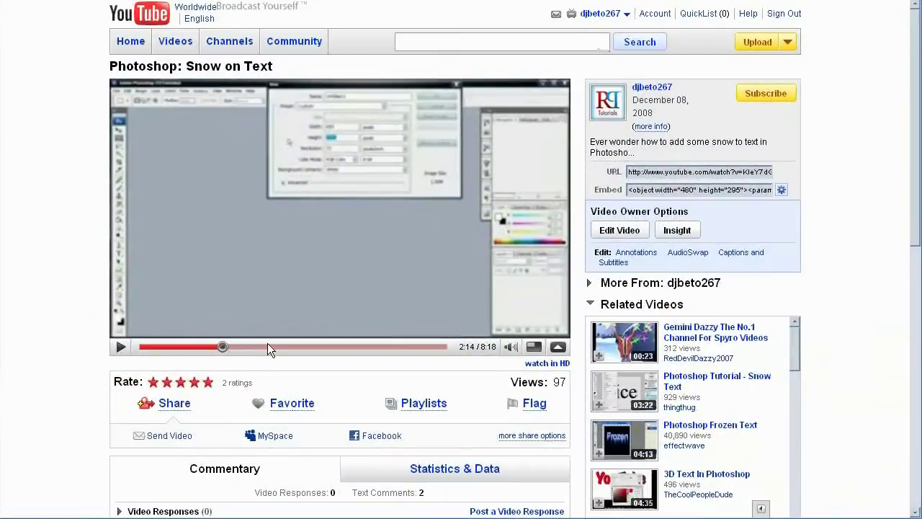
{"action": "left_click", "coordinate": [260, 346]}
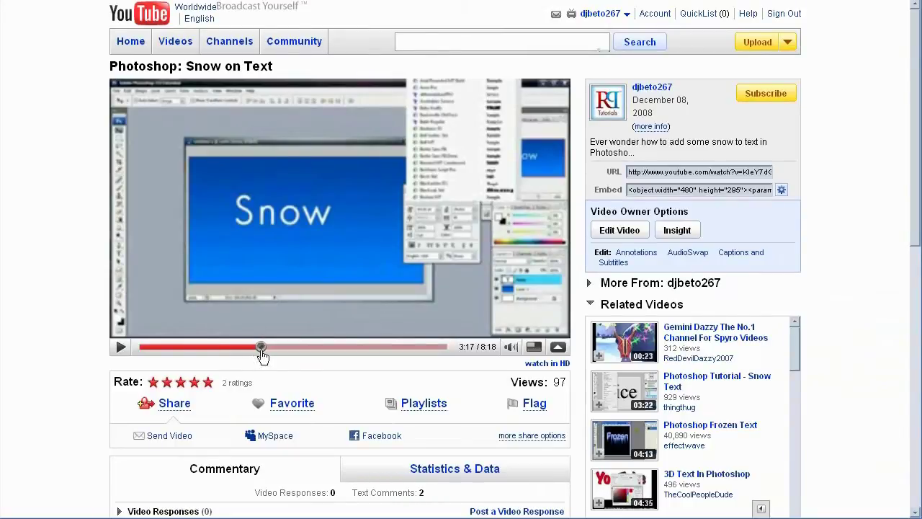
{"action": "left_click_drag", "start_coordinate": [262, 347], "coordinate": [123, 350]}
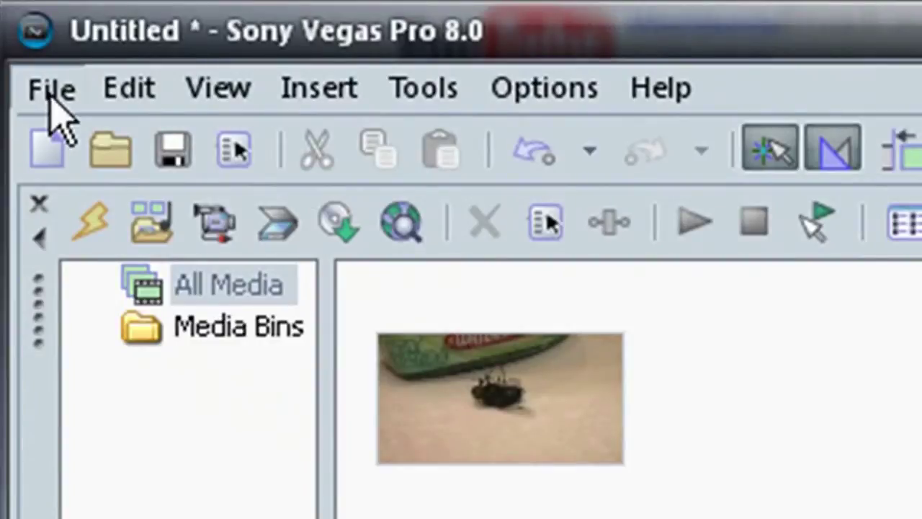
{"action": "left_click", "coordinate": [21, 39]}
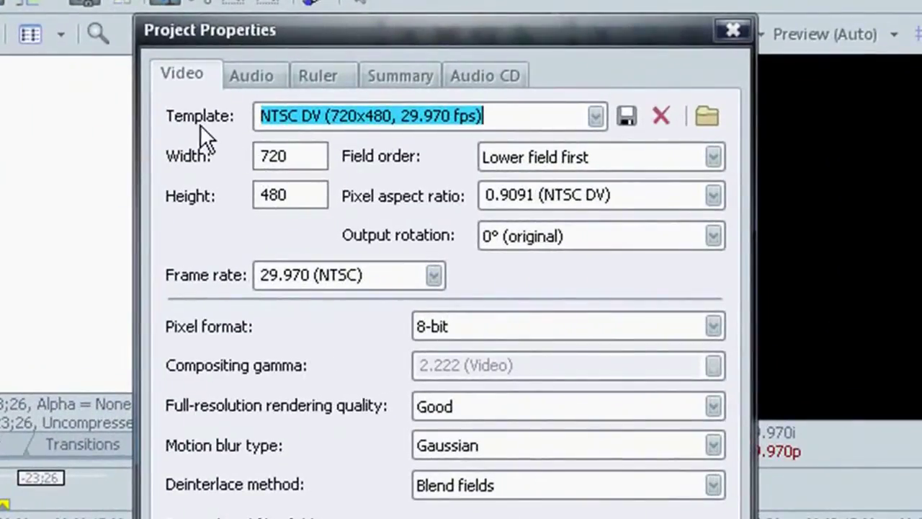
Step: Apply the HDV 720-30p template (1280x720, 29.970 fps) to the project video
{"action": "left_click", "coordinate": [598, 117]}
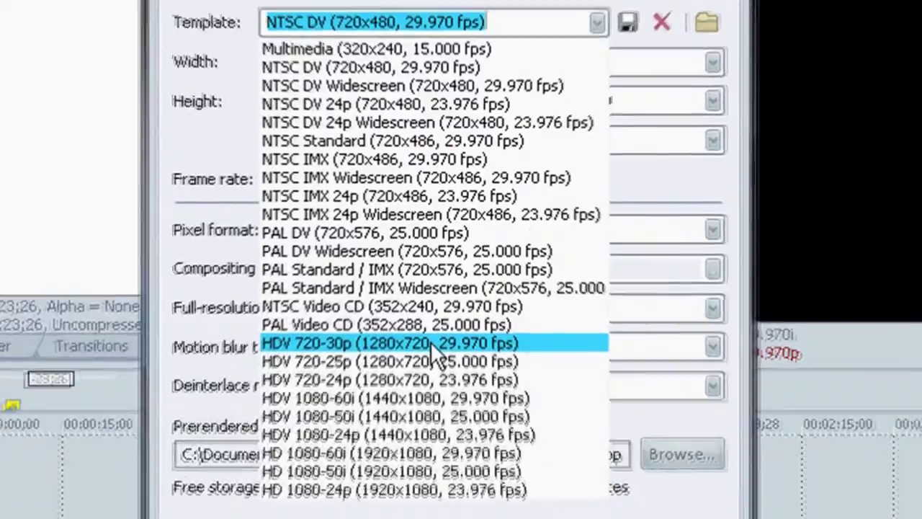
{"action": "left_click", "coordinate": [430, 342]}
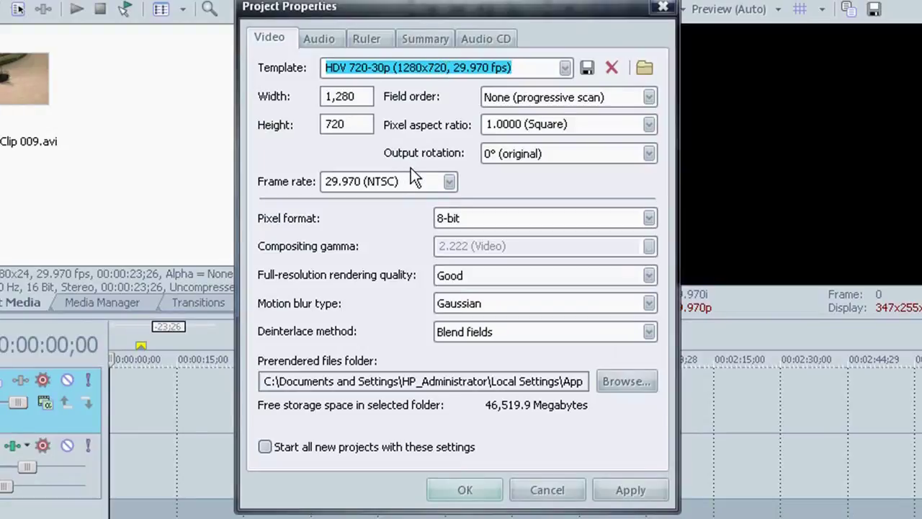
{"action": "left_click", "coordinate": [458, 490]}
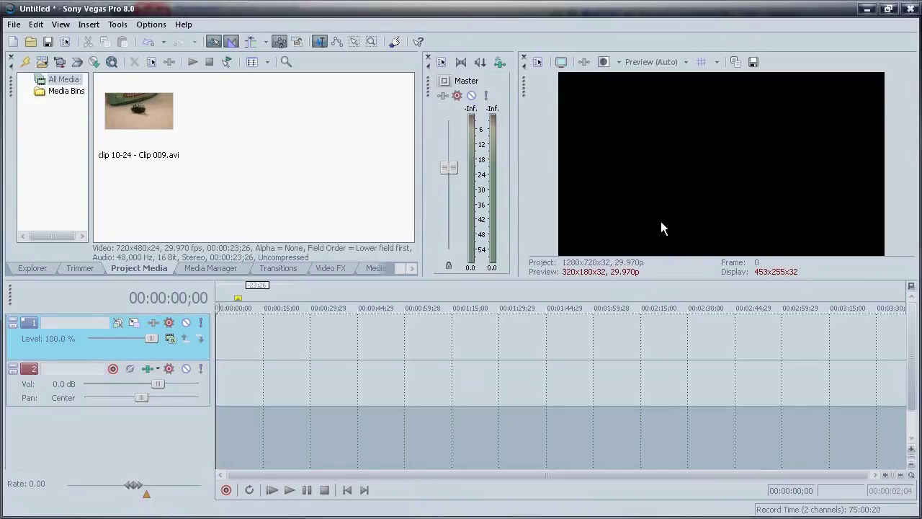
Step: Drop the fly clip onto the timeline, preview it, and loop its full 23;26 length
{"action": "left_click_drag", "start_coordinate": [141, 112], "coordinate": [224, 340]}
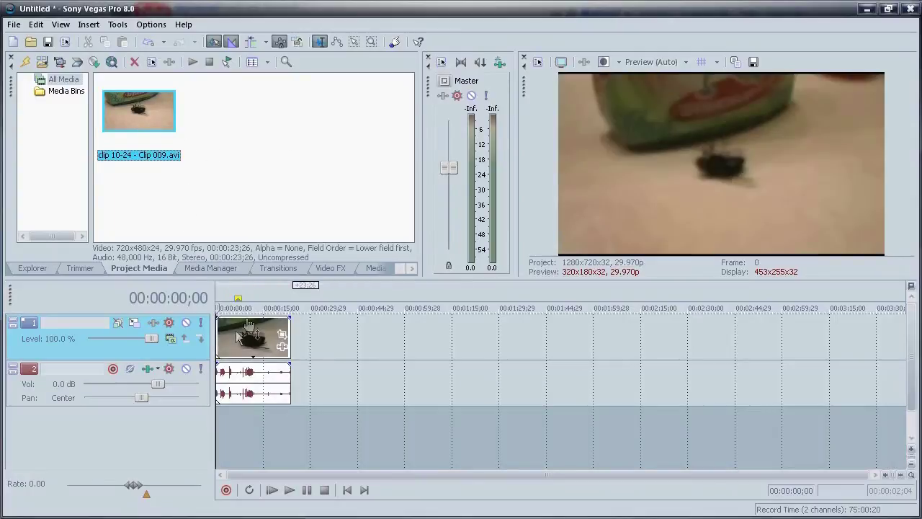
{"action": "left_click", "coordinate": [261, 297]}
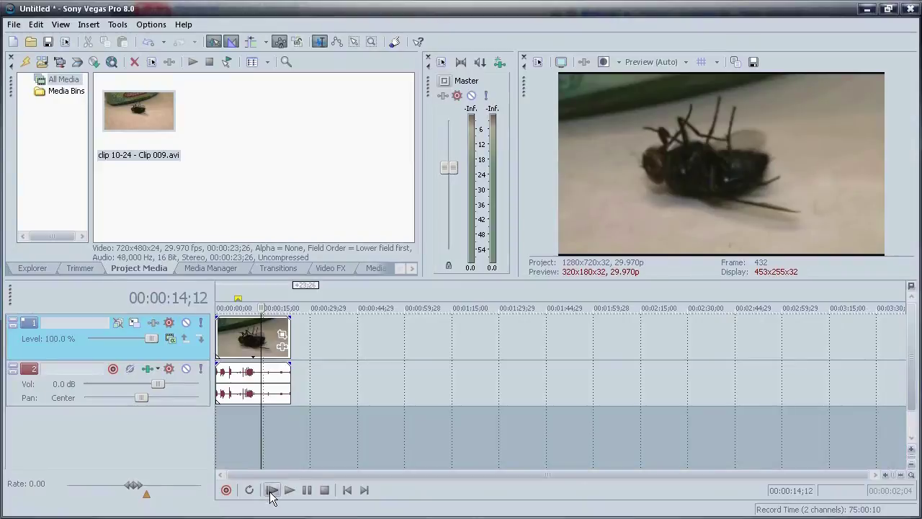
{"action": "left_click", "coordinate": [271, 490]}
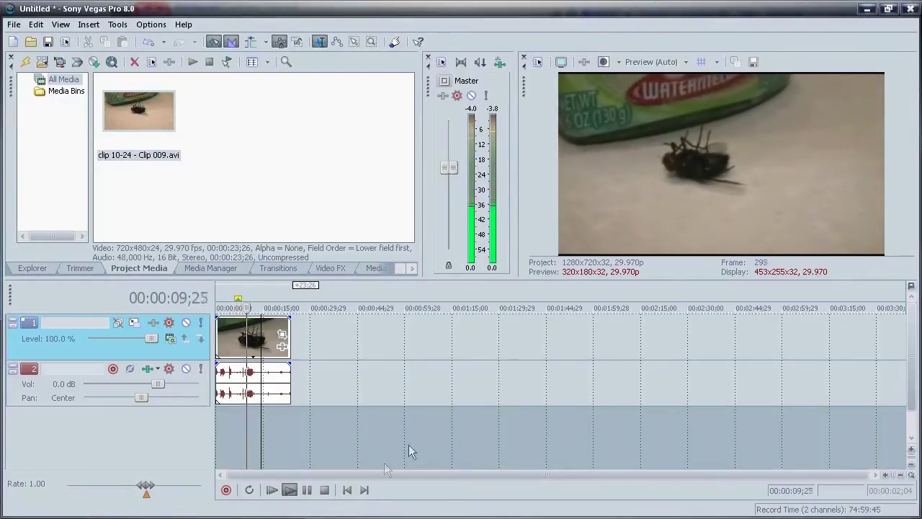
{"action": "left_click", "coordinate": [325, 490]}
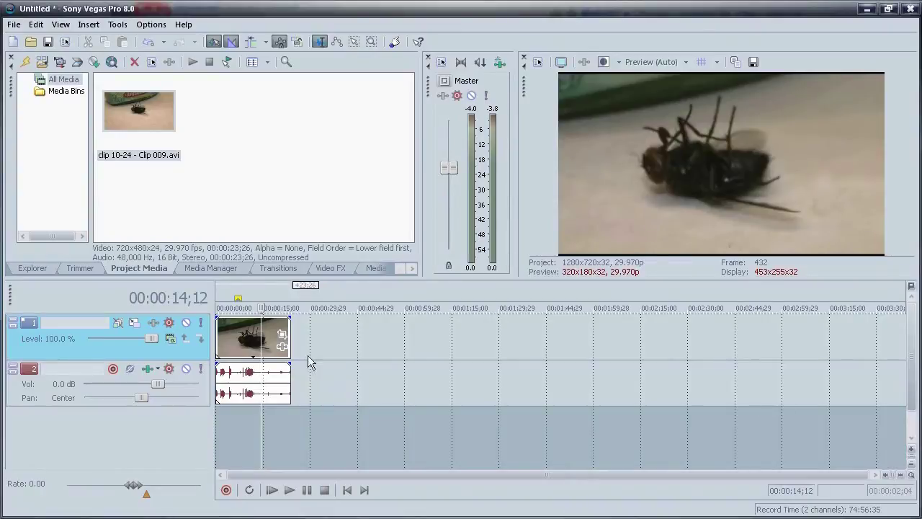
{"action": "double_click", "coordinate": [269, 296]}
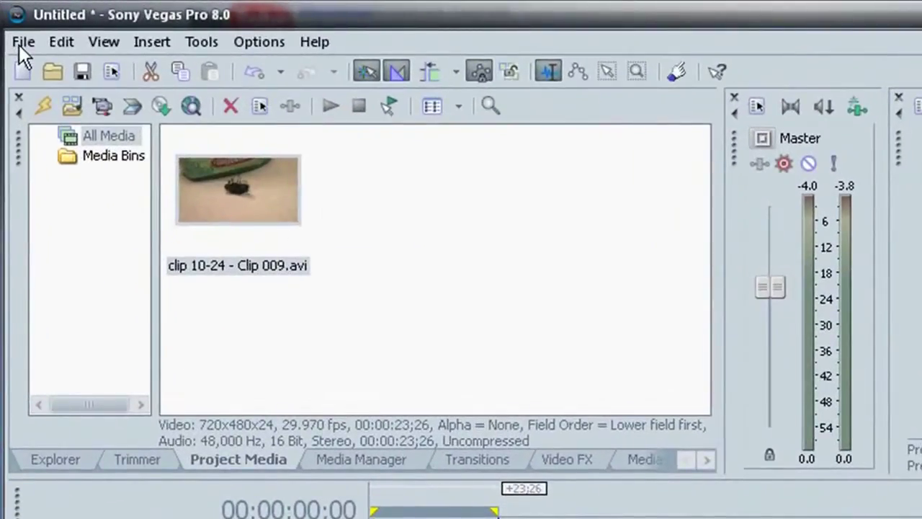
Step: Start a Render As named Fly with Windows Media Video V9 as the file type
{"action": "left_click", "coordinate": [21, 42]}
{"action": "left_click", "coordinate": [19, 211]}
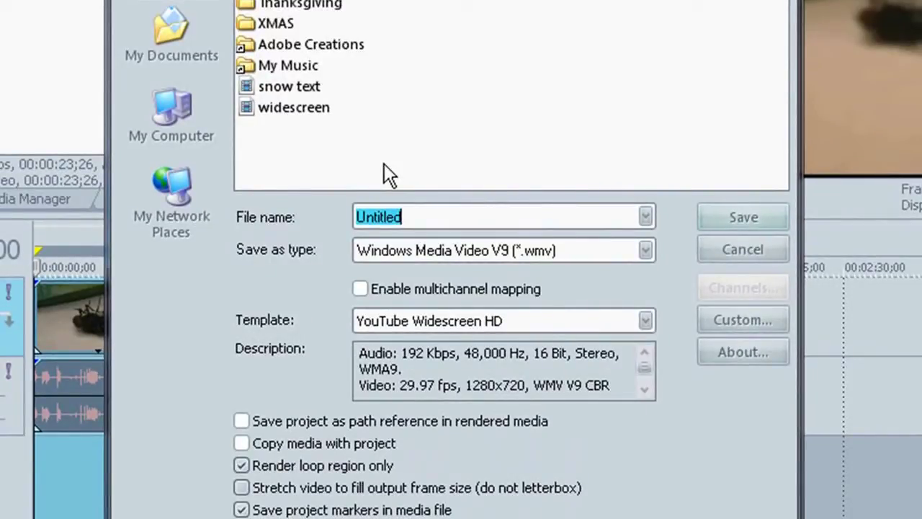
{"action": "type", "text": "Fly"}
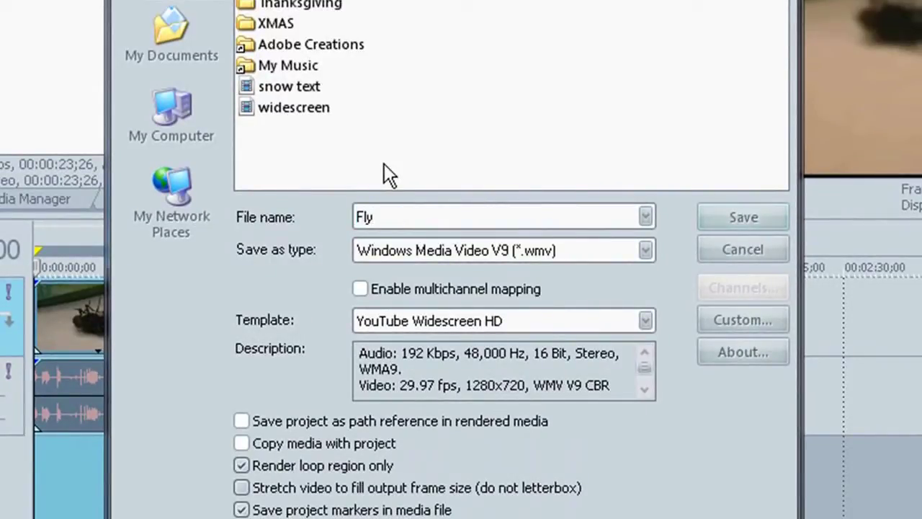
{"action": "left_click", "coordinate": [513, 251]}
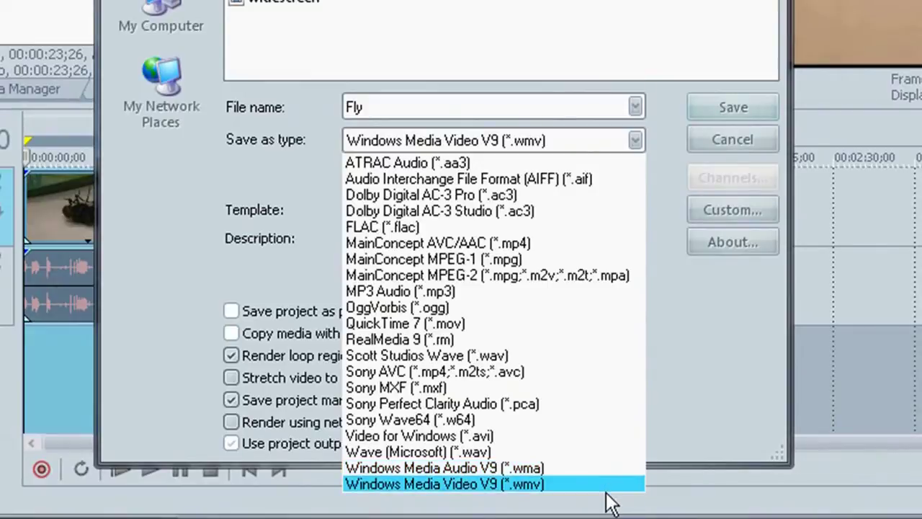
{"action": "left_click", "coordinate": [604, 486]}
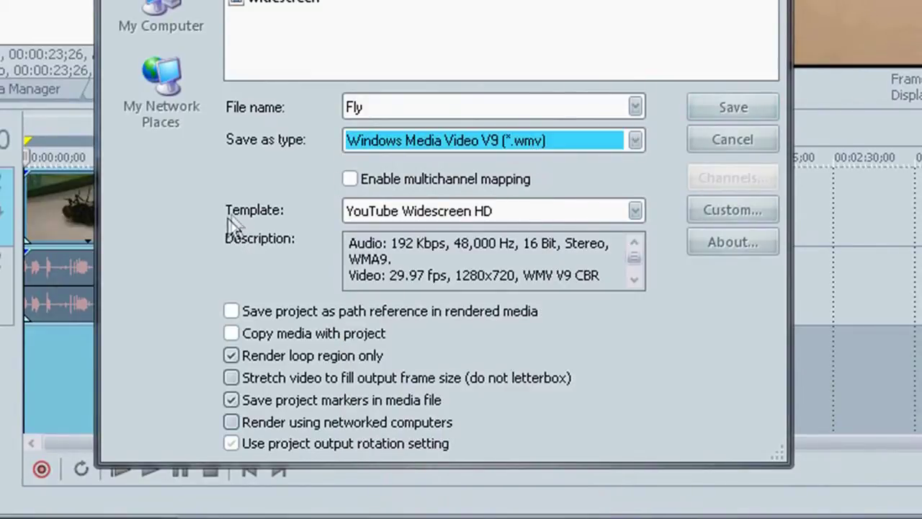
Step: Choose the 6 Mbps HD 720-30p Video render template
{"action": "left_click", "coordinate": [484, 212]}
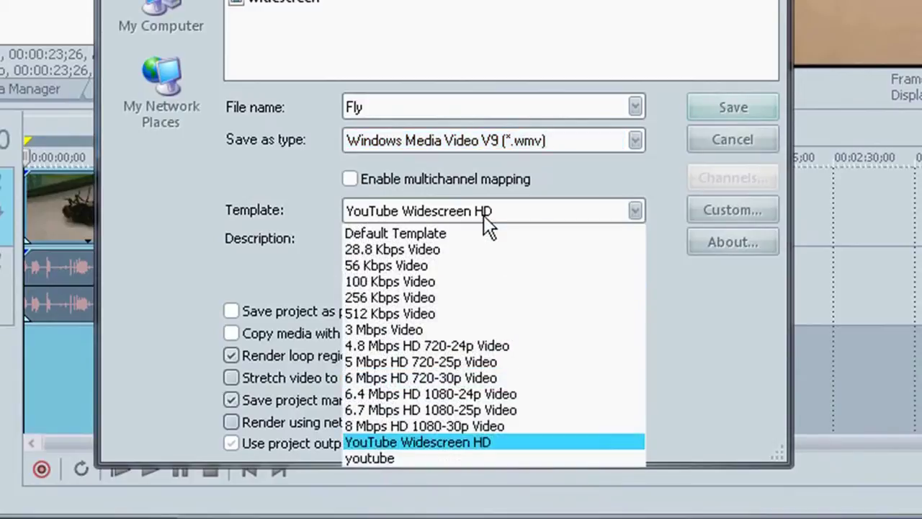
{"action": "left_click", "coordinate": [487, 235]}
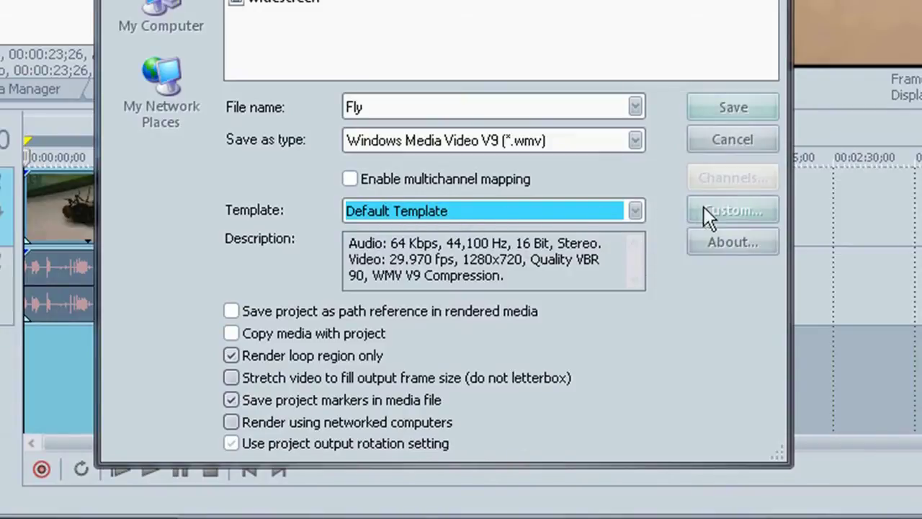
{"action": "left_click", "coordinate": [635, 210]}
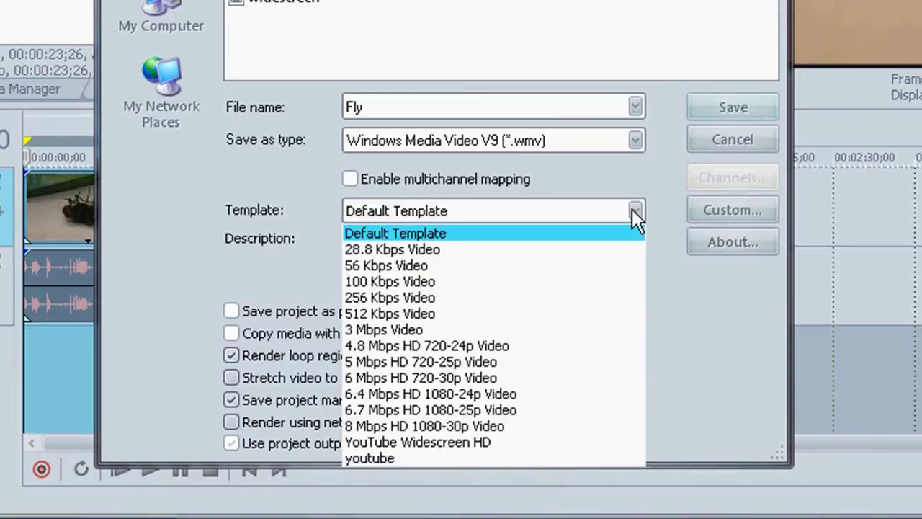
{"action": "left_click", "coordinate": [511, 377]}
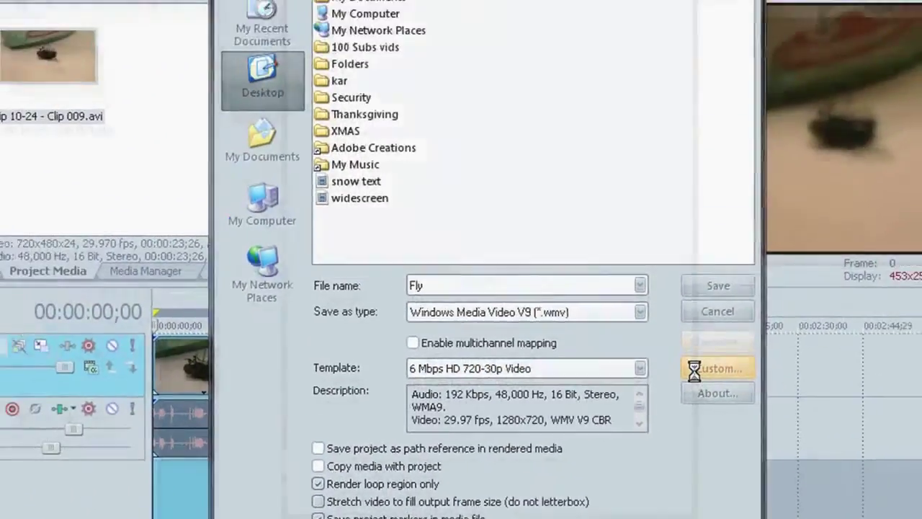
{"action": "left_click", "coordinate": [710, 212]}
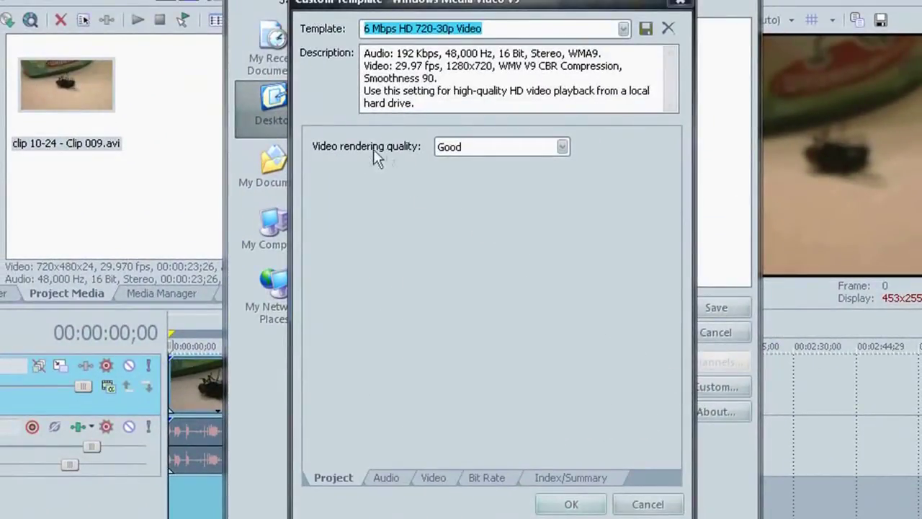
Step: Set video rendering quality to Best and video smoothness to 100
{"action": "left_click", "coordinate": [455, 148]}
{"action": "left_click", "coordinate": [452, 201]}
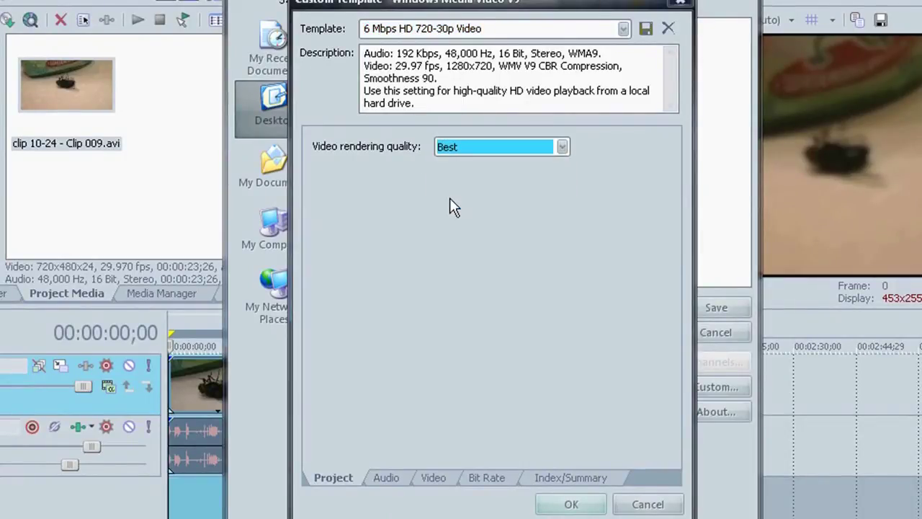
{"action": "left_click", "coordinate": [393, 478]}
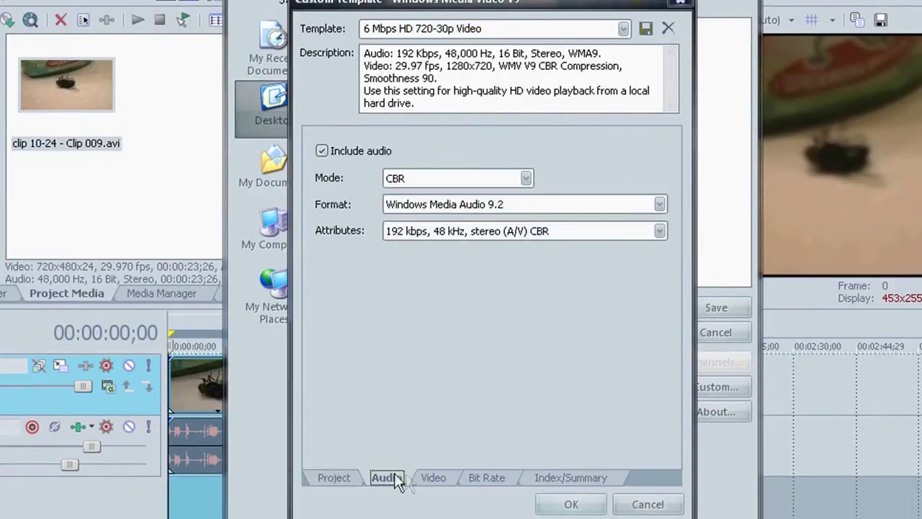
{"action": "left_click", "coordinate": [432, 477]}
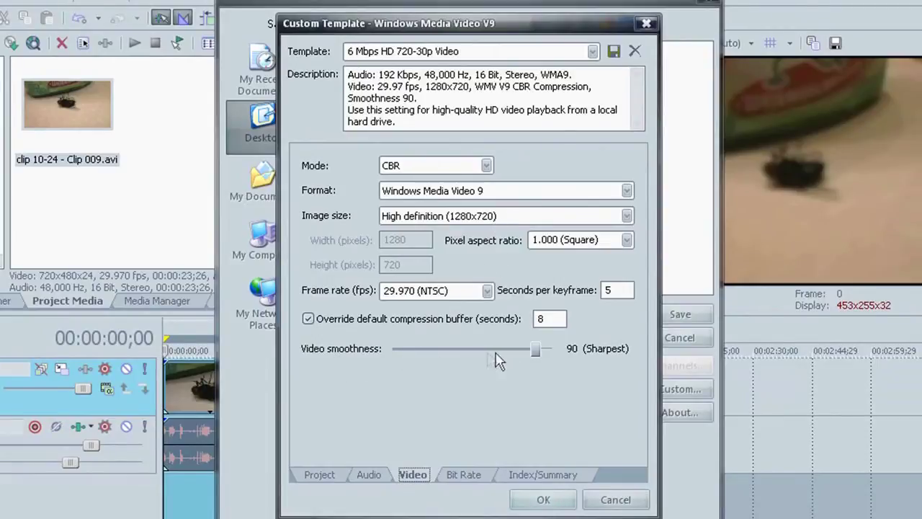
{"action": "left_click_drag", "start_coordinate": [535, 353], "coordinate": [555, 358]}
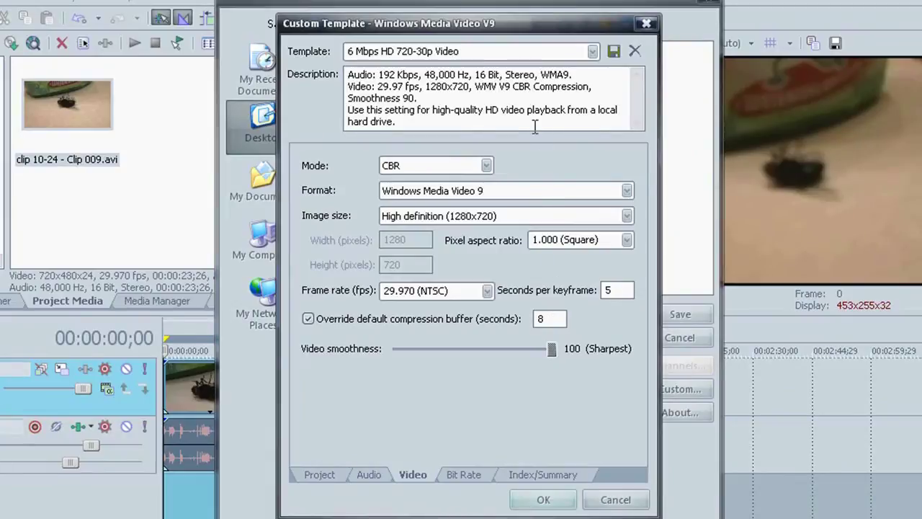
Step: Save the template under the name 'youtube widescreen hdefinition'
{"action": "left_click", "coordinate": [533, 52]}
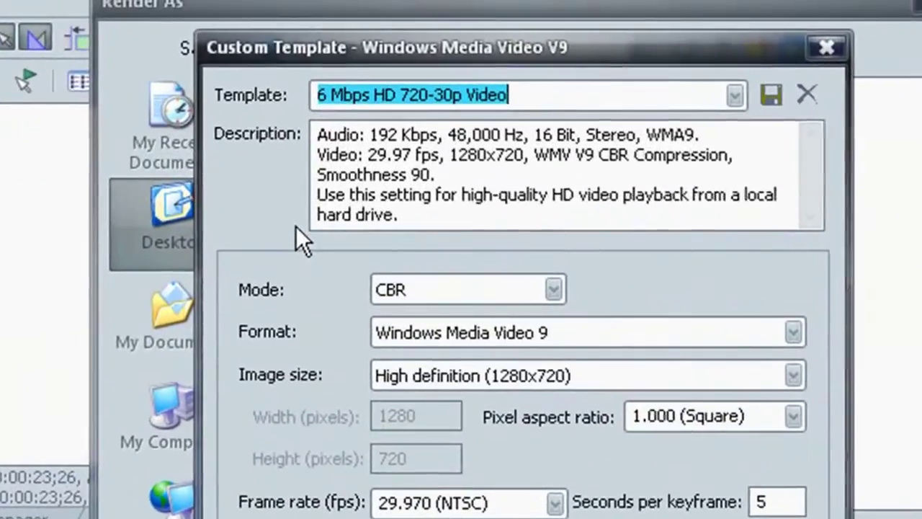
{"action": "type", "text": "youtube w"}
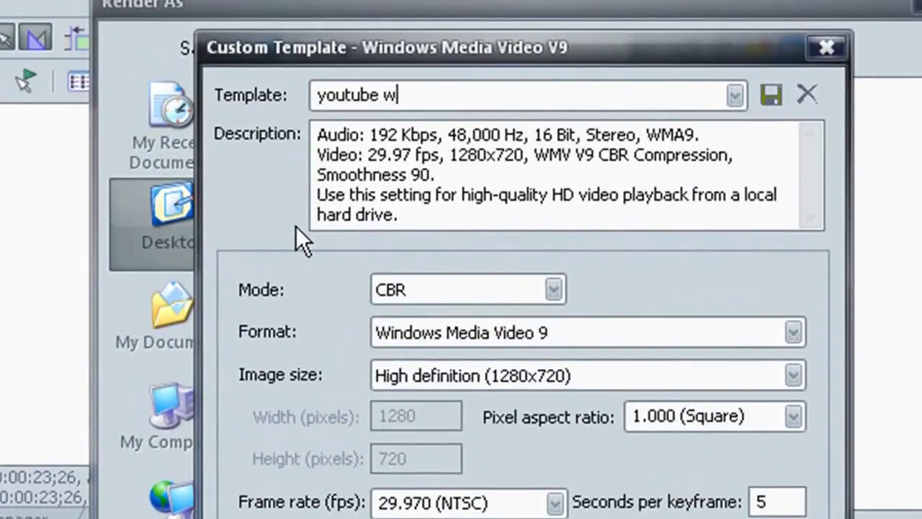
{"action": "type", "text": "idescreen hd"}
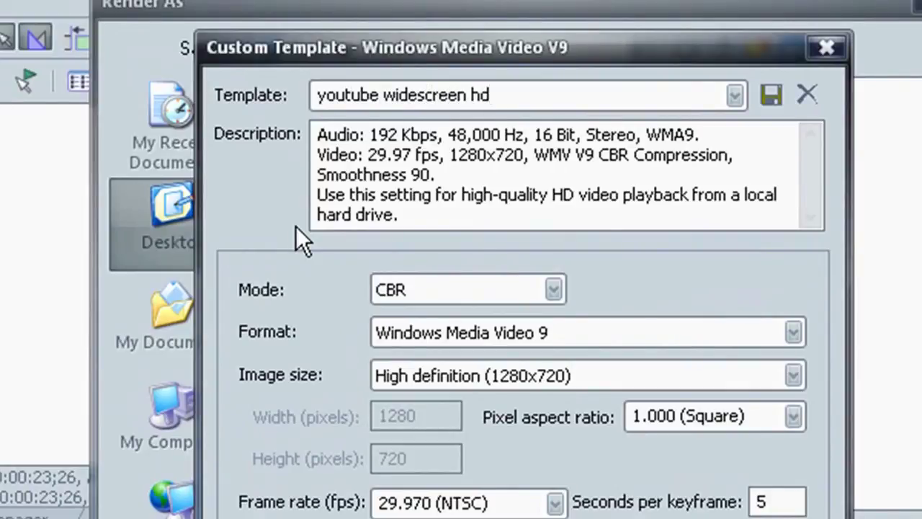
{"action": "type", "text": "efinitnio"}
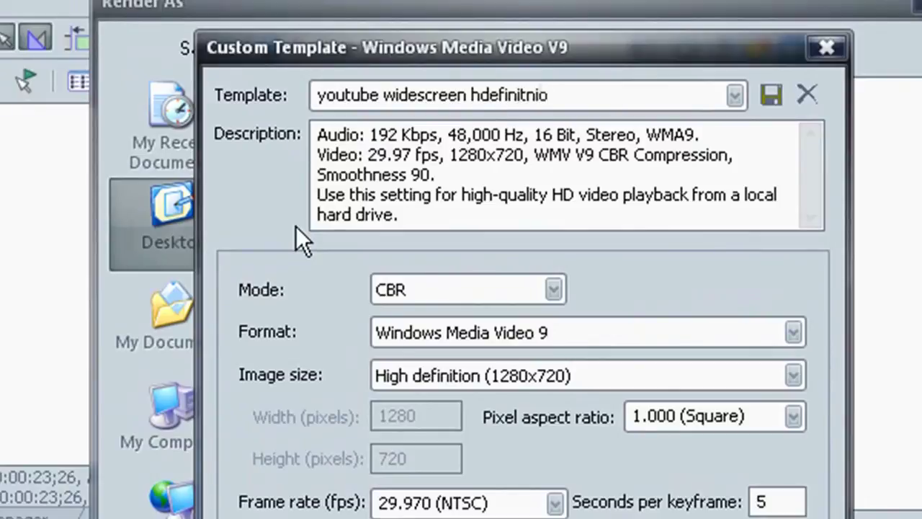
{"action": "key", "text": "BackSpace"}
{"action": "key", "text": "BackSpace"}
{"action": "key", "text": "BackSpace"}
{"action": "type", "text": "ion"}
{"action": "left_click", "coordinate": [771, 95]}
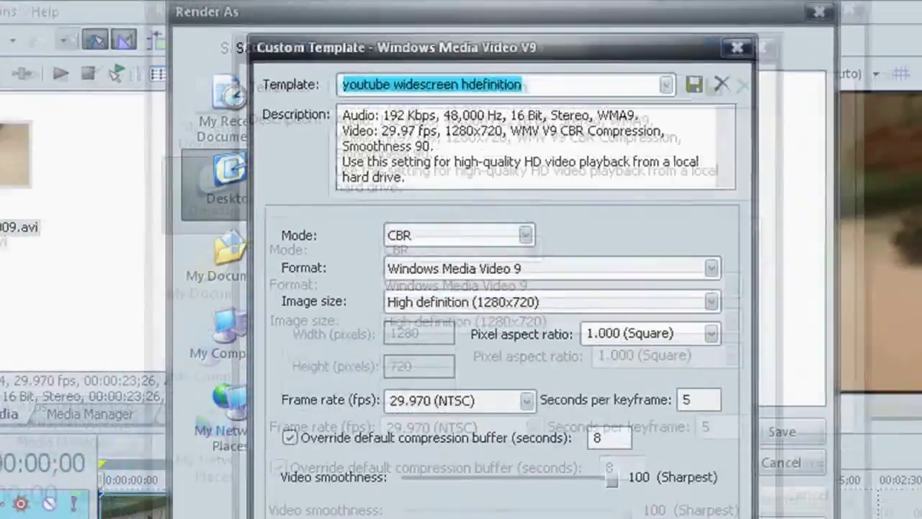
Step: Confirm the custom template and begin rendering Fly.wmv
{"action": "left_click", "coordinate": [535, 441]}
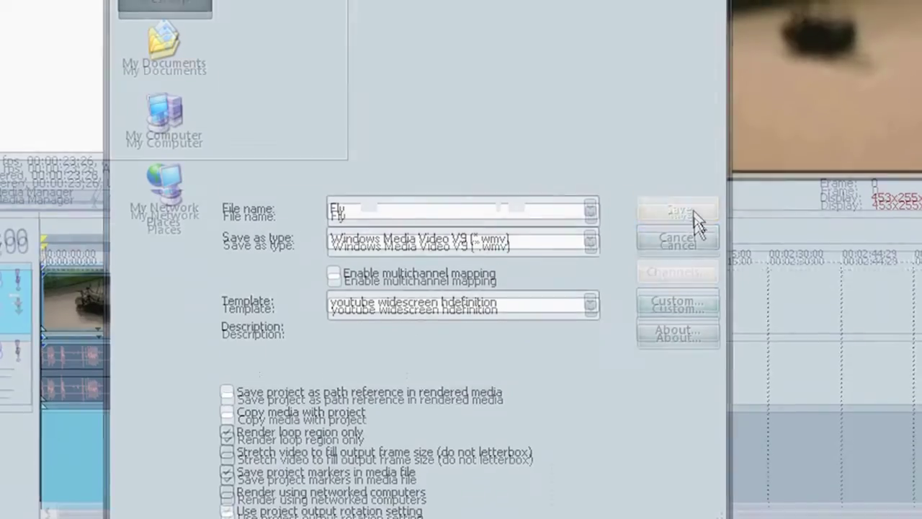
{"action": "left_click", "coordinate": [679, 205]}
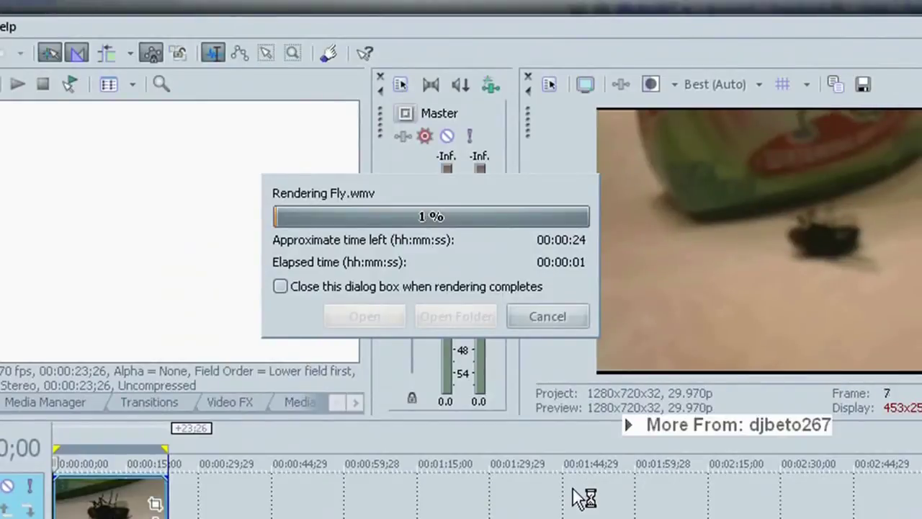